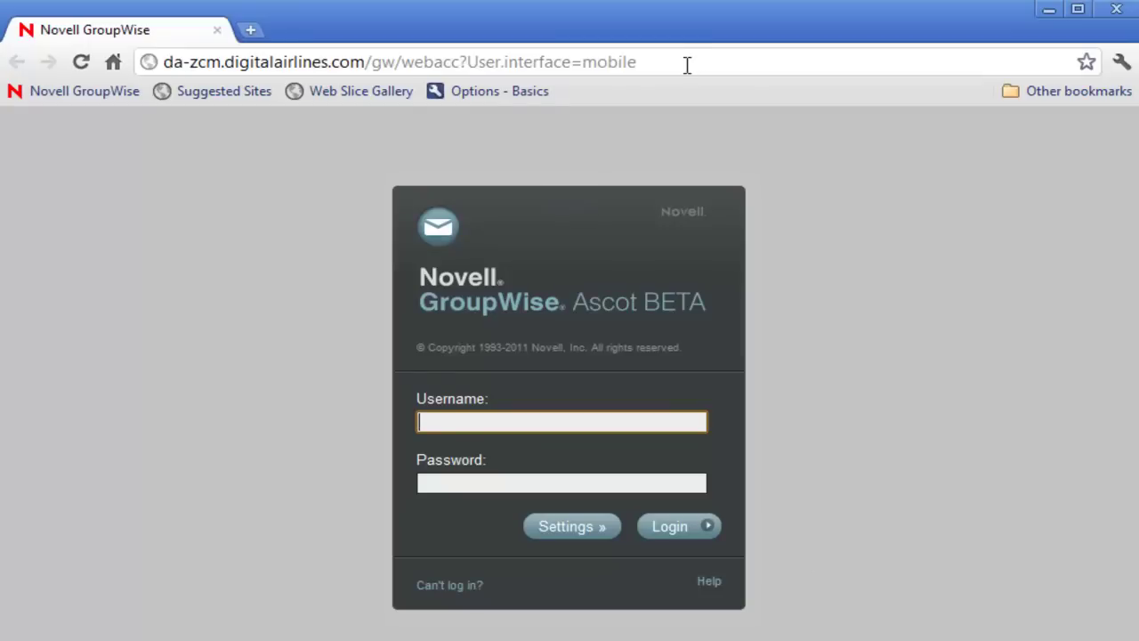
- Load the WebAccess login page with User.interface=mobile, enter the account username, and move to the password field
left_click_drag(687, 64, 471, 80)
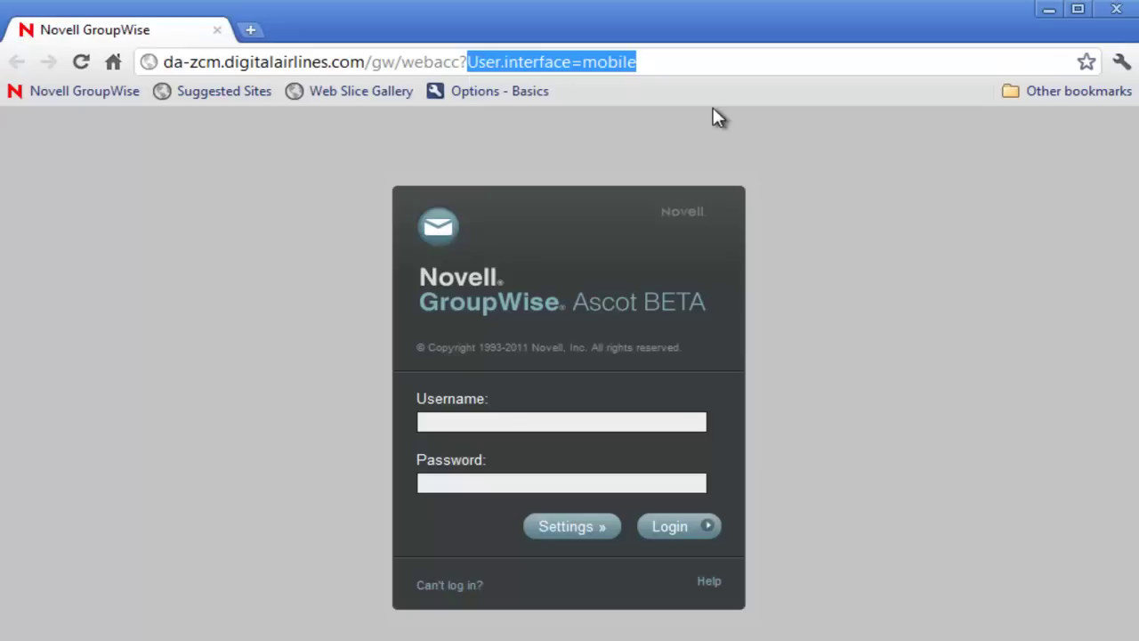
left_click(685, 308)
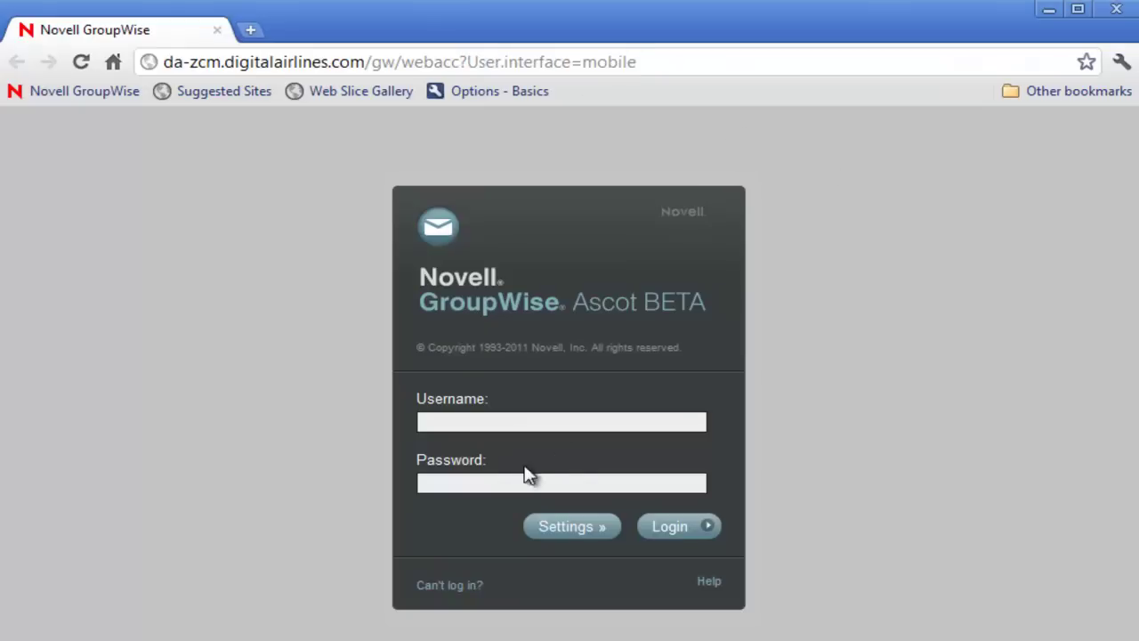
left_click(521, 422)
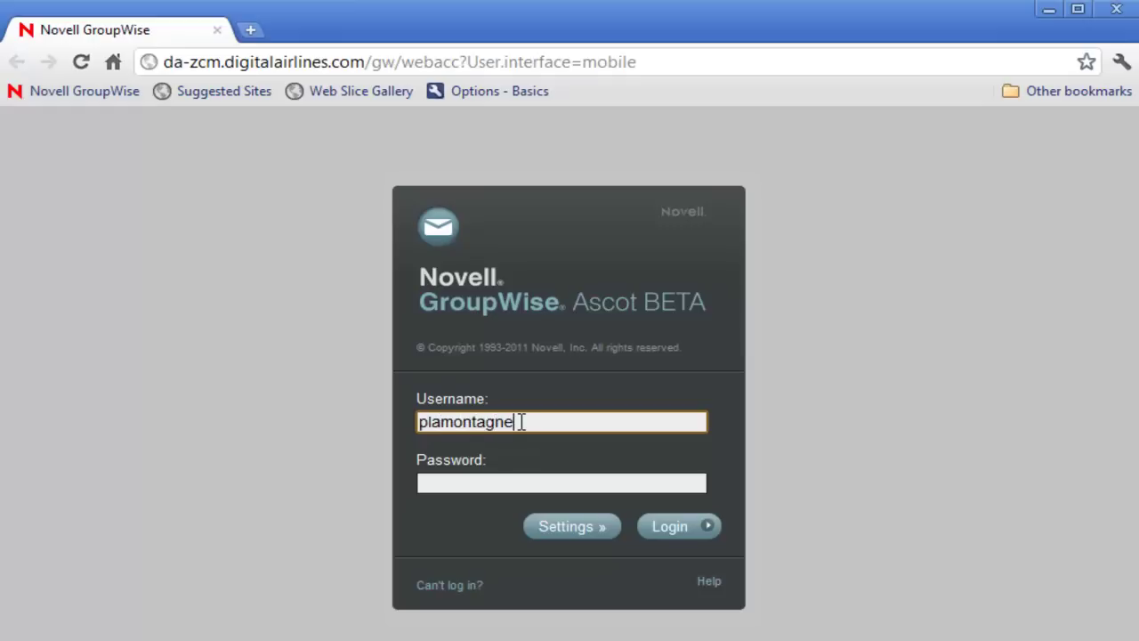
left_click(495, 482)
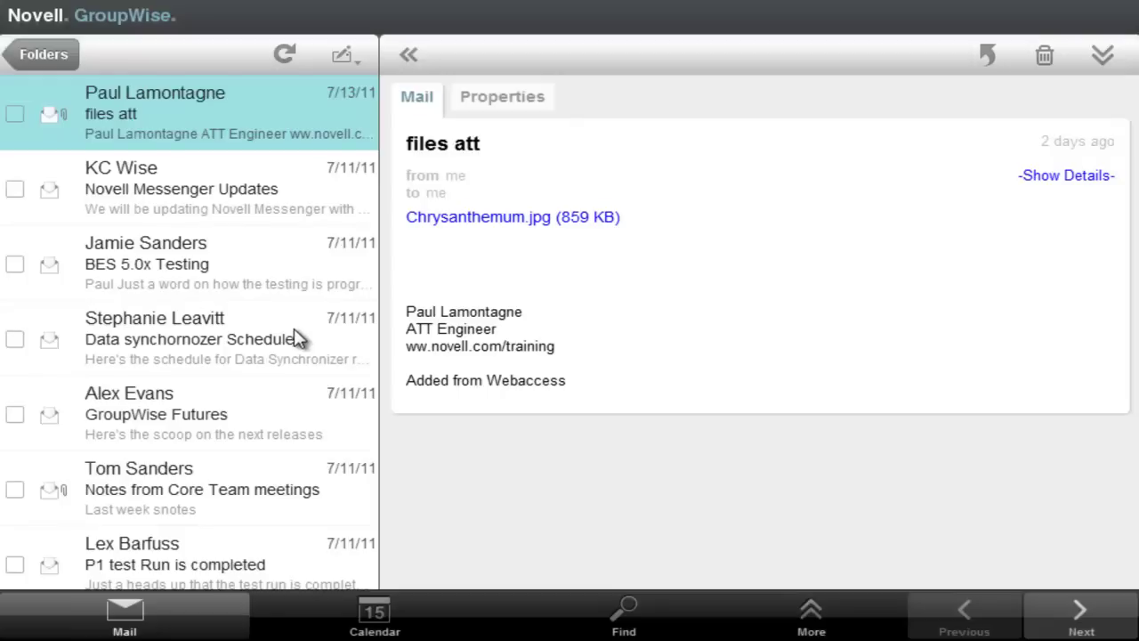
- Browse the KC Wise and BES 5.0x Testing messages, then open Data synchornozer Schedule with full header details
left_click_drag(299, 411, 305, 381)
left_click_drag(306, 125, 318, 249)
left_click_drag(294, 409, 274, 289)
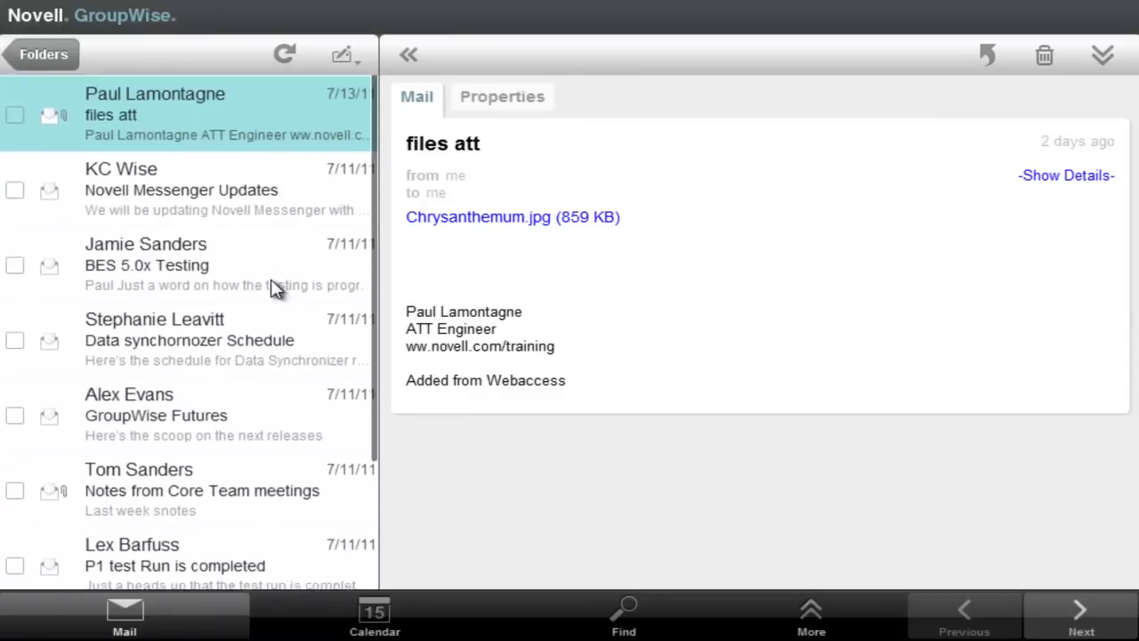
left_click(214, 175)
left_click(258, 258)
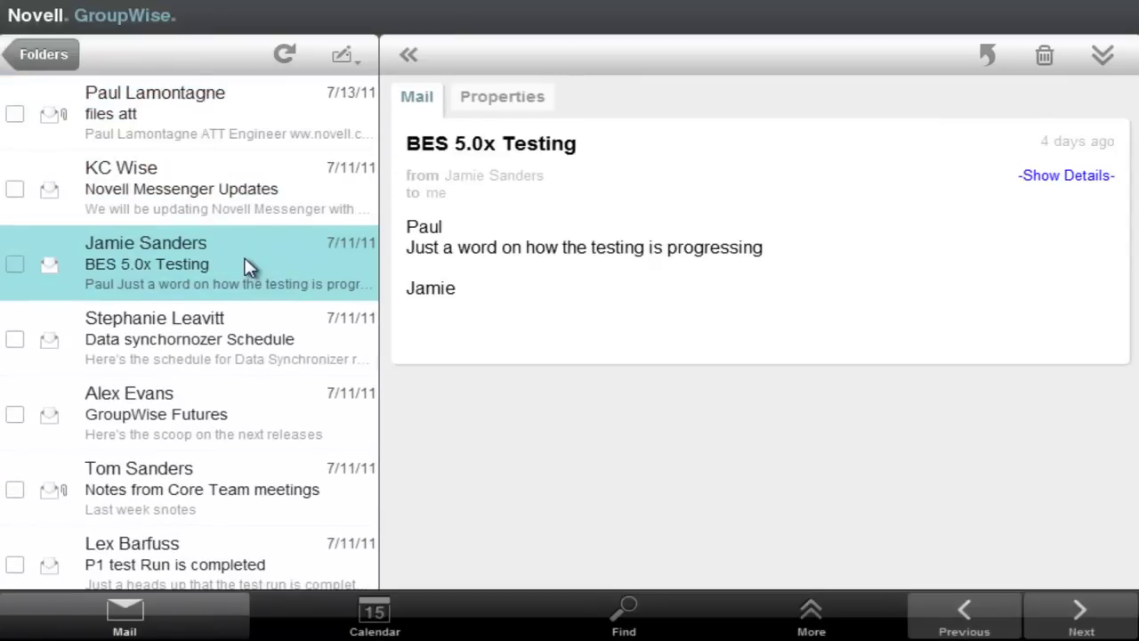
left_click(249, 326)
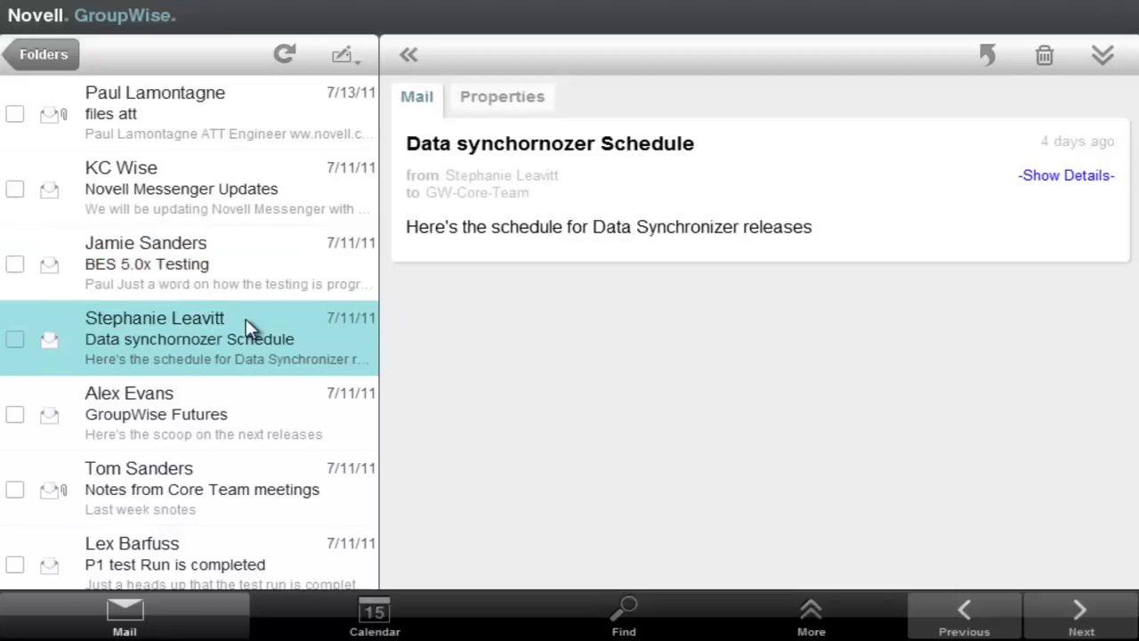
left_click(1072, 179)
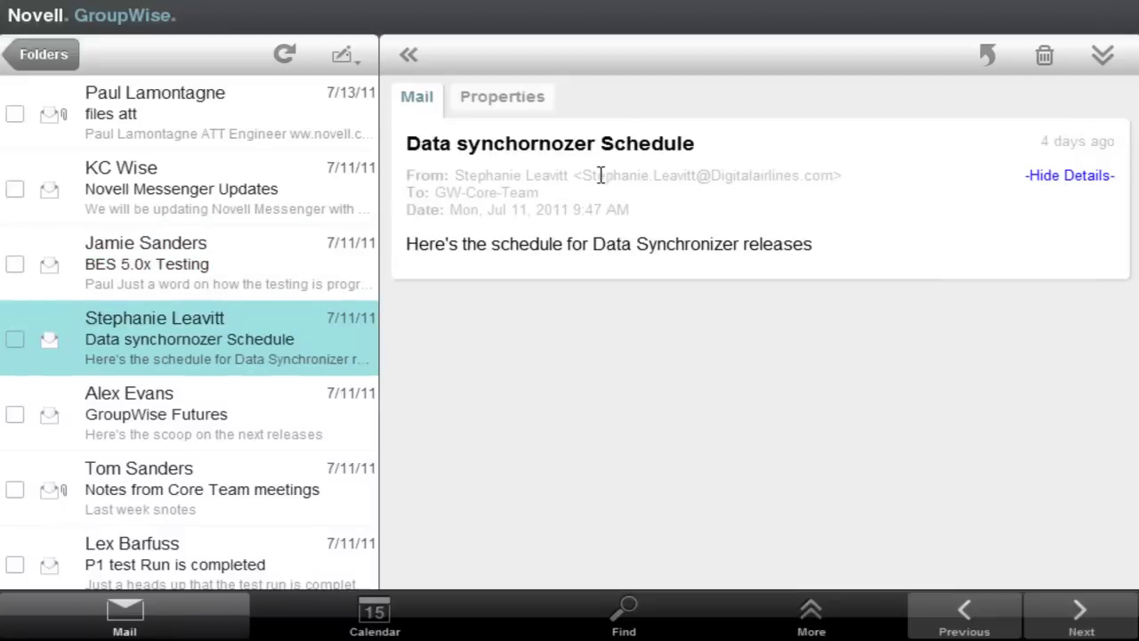
- Show the message's Properties with the Send Options and Attachments sections expanded
left_click(516, 97)
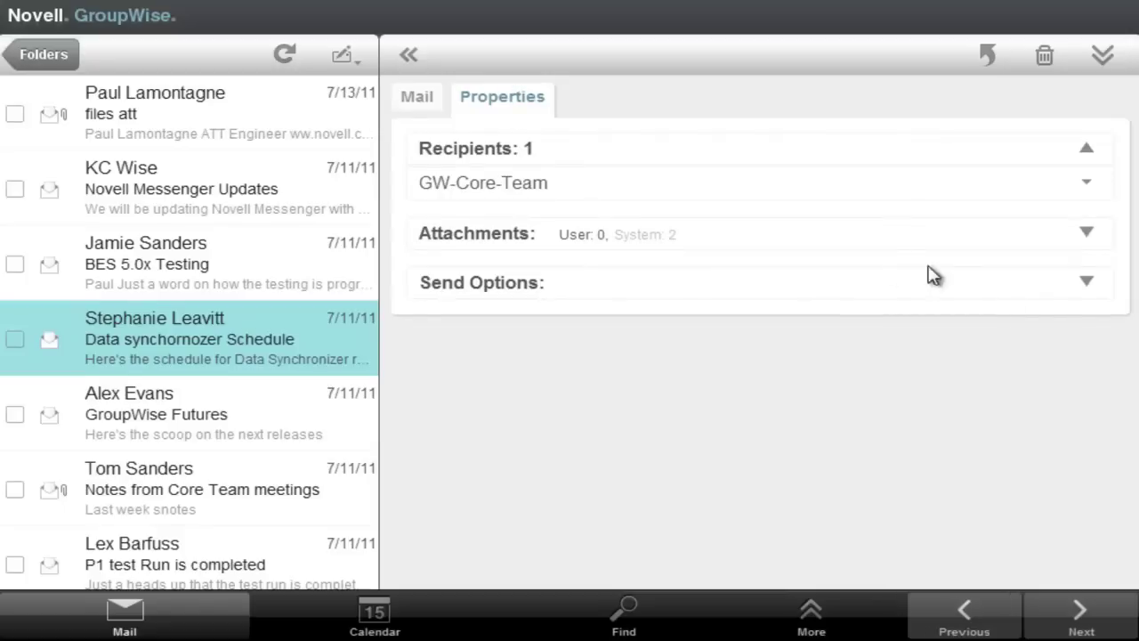
left_click(1087, 283)
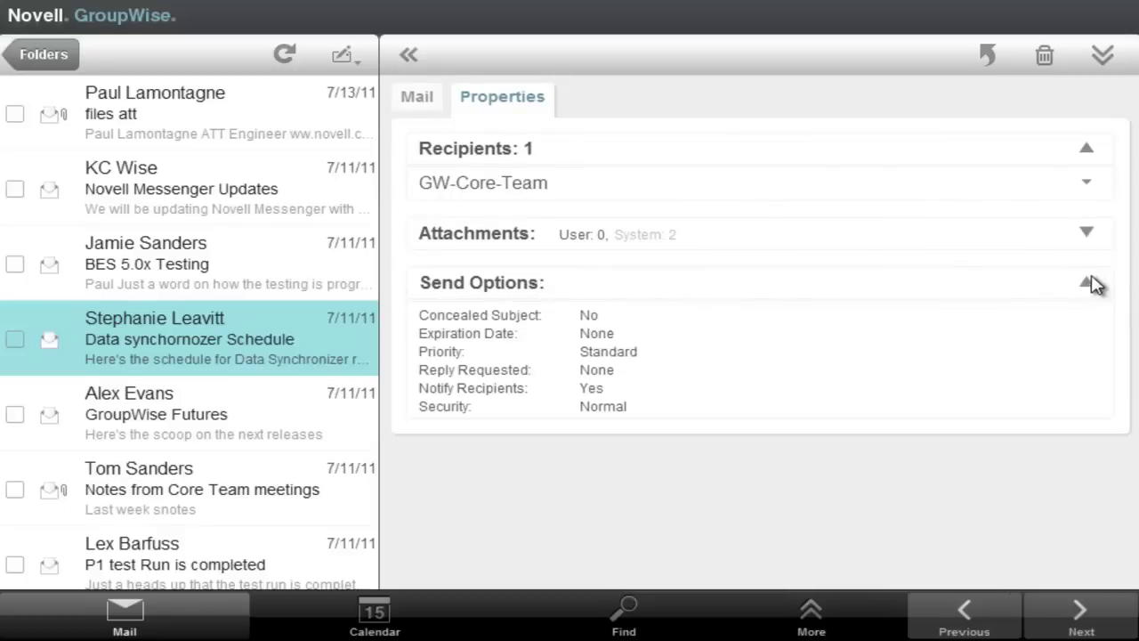
left_click(1086, 235)
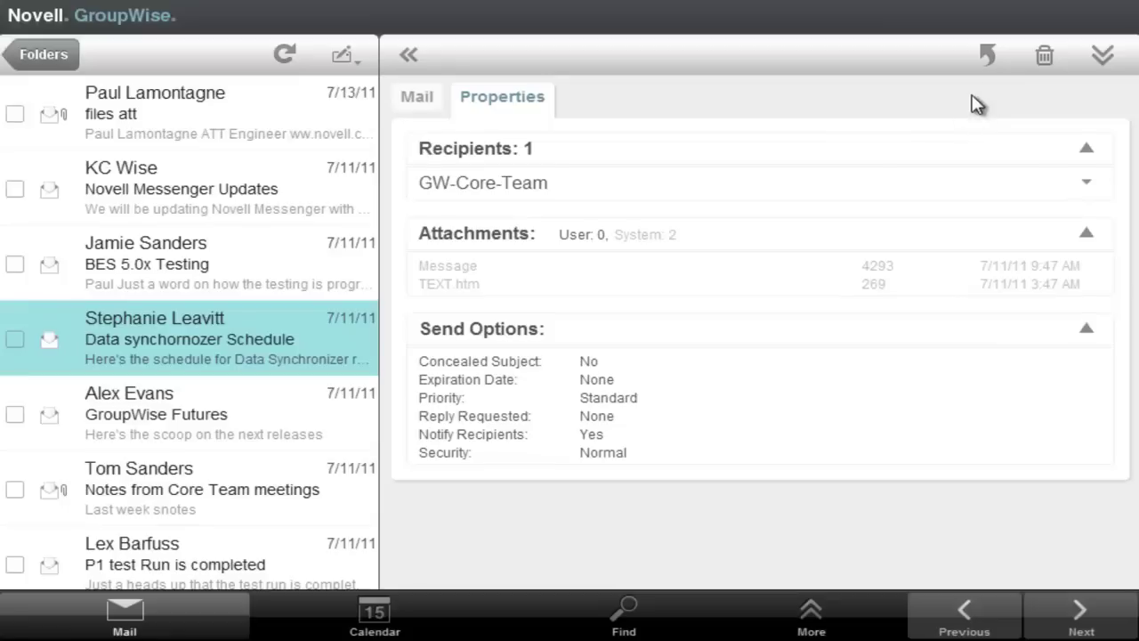
- Show the reply choices, refresh the mailbox to files att, then view the New Mail/Appointment/Task/Note choices
left_click(987, 56)
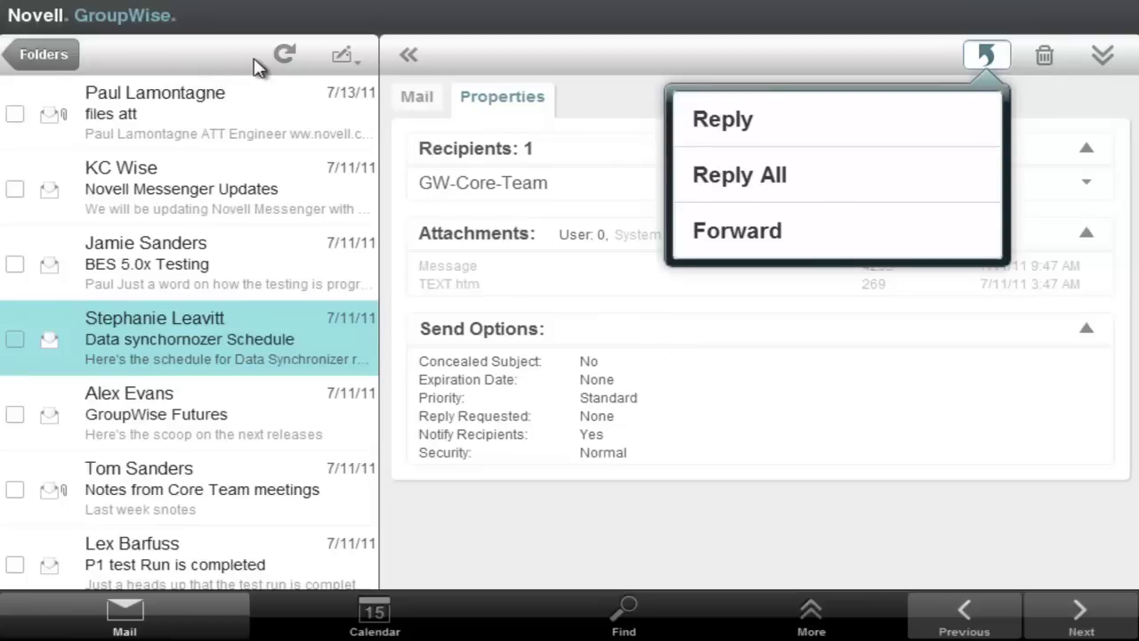
left_click(282, 55)
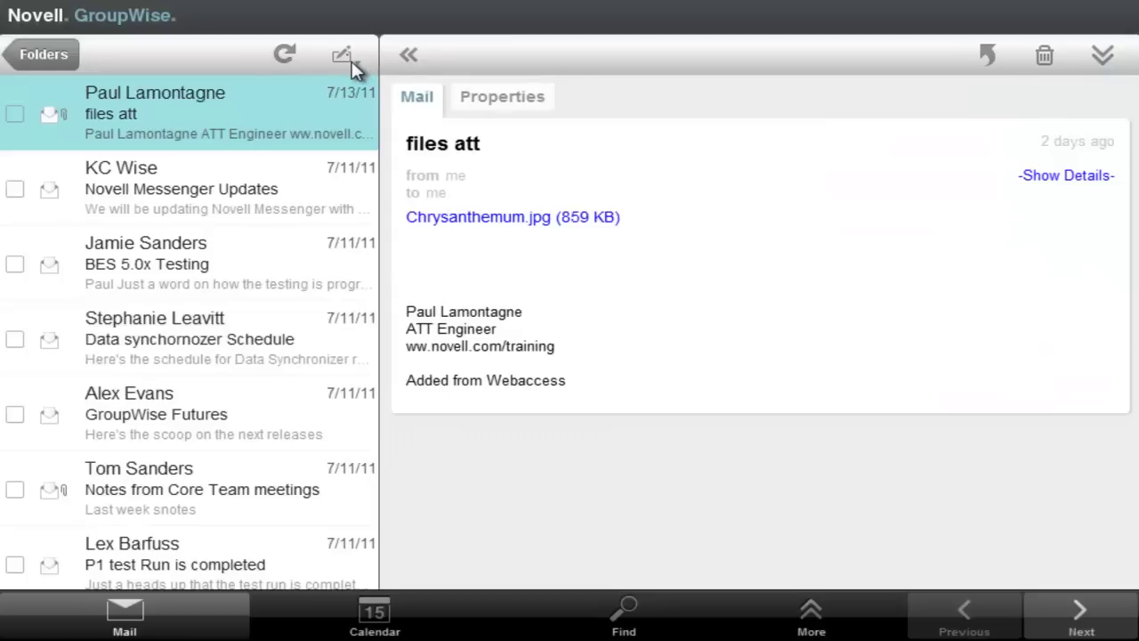
left_click(344, 57)
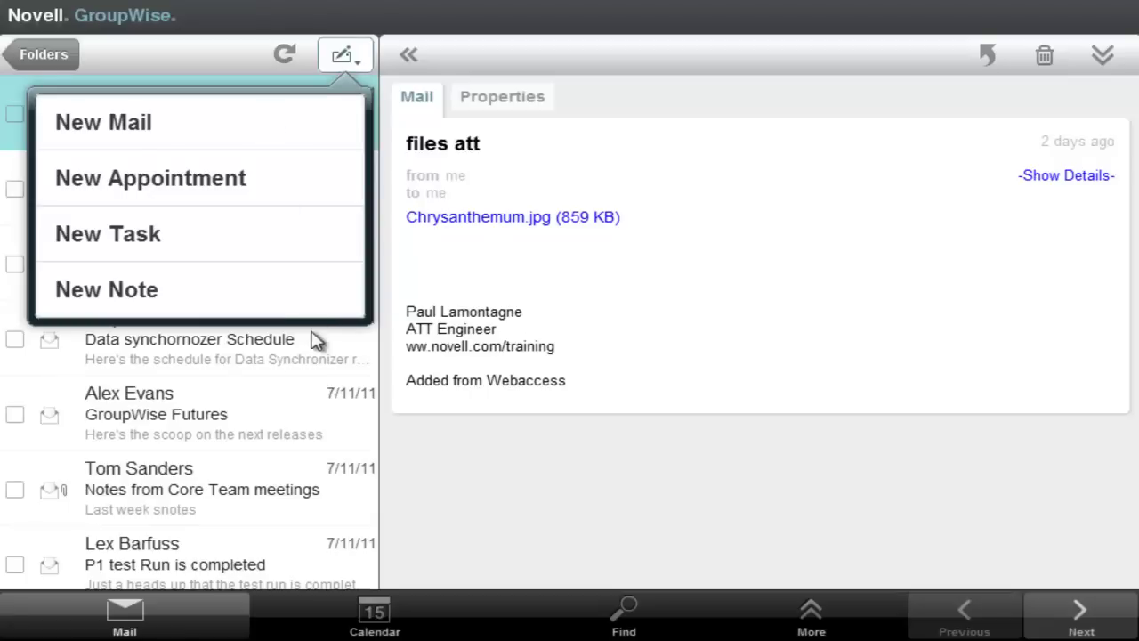
- Return to the folder list and expand the Calendar folder
left_click(55, 56)
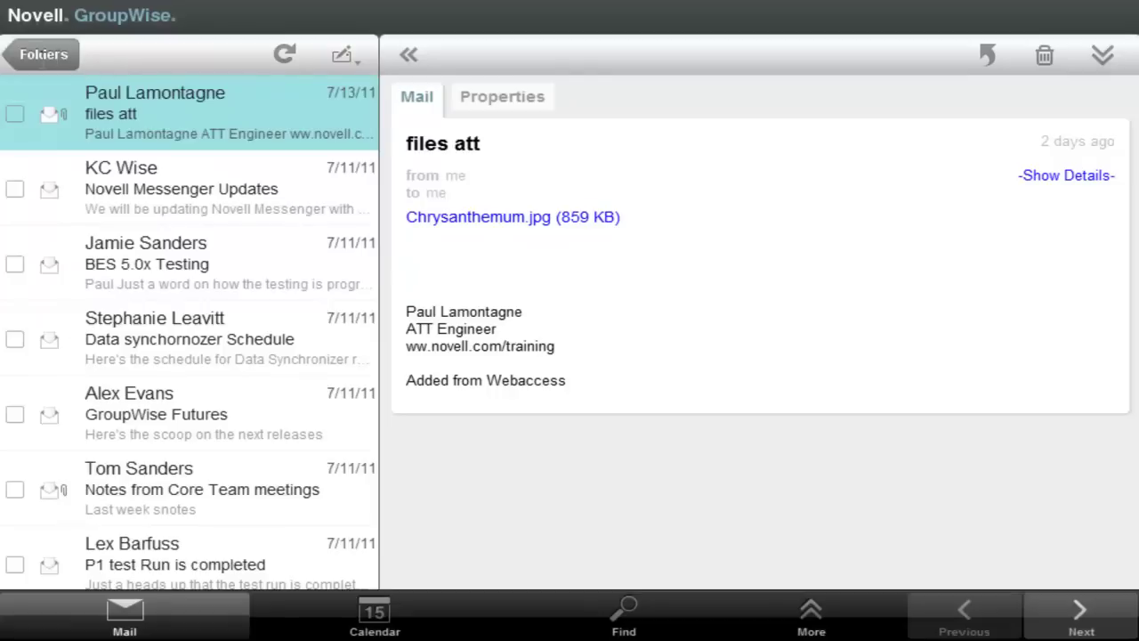
left_click(43, 56)
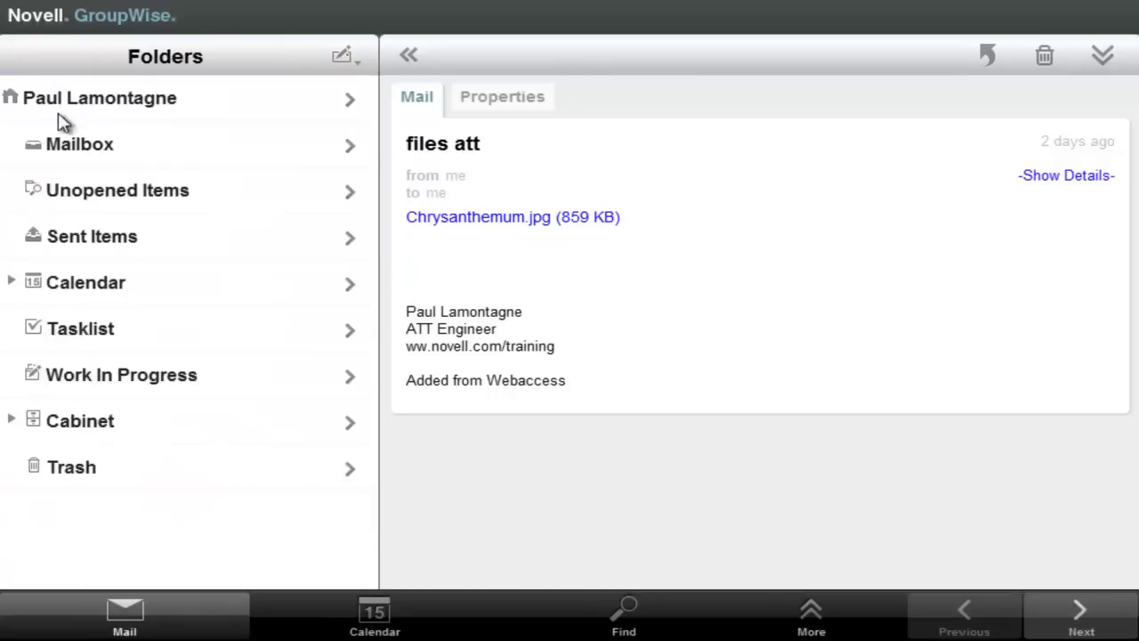
left_click(11, 282)
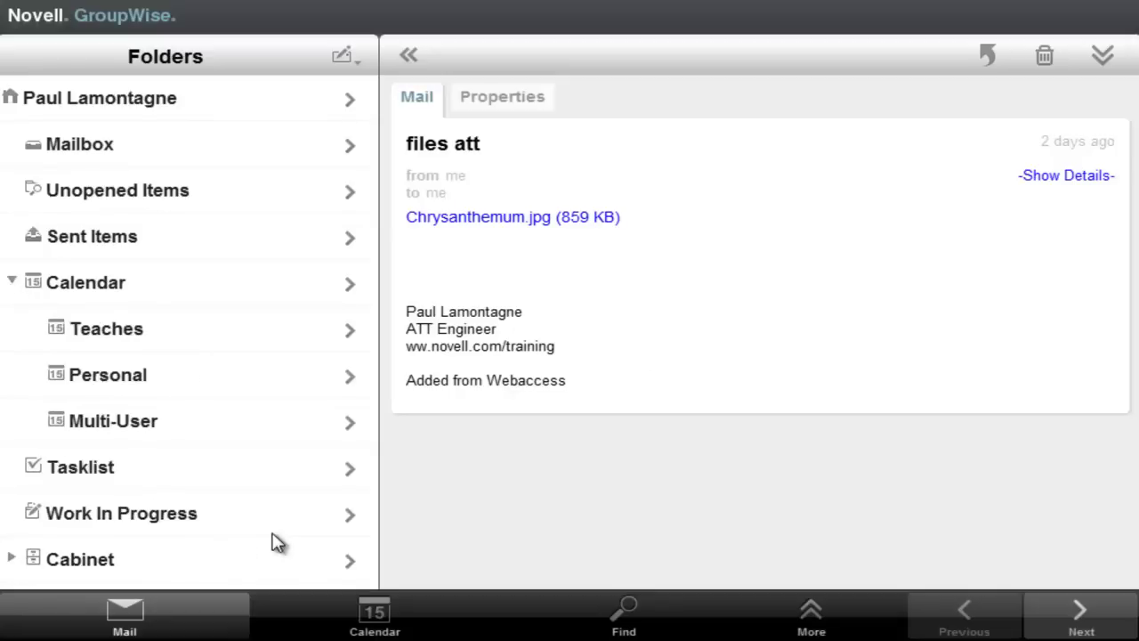
- Expand Cabinet and its Projects folder so subfolders like Data Synchronizer are listed
left_click_drag(276, 543, 272, 183)
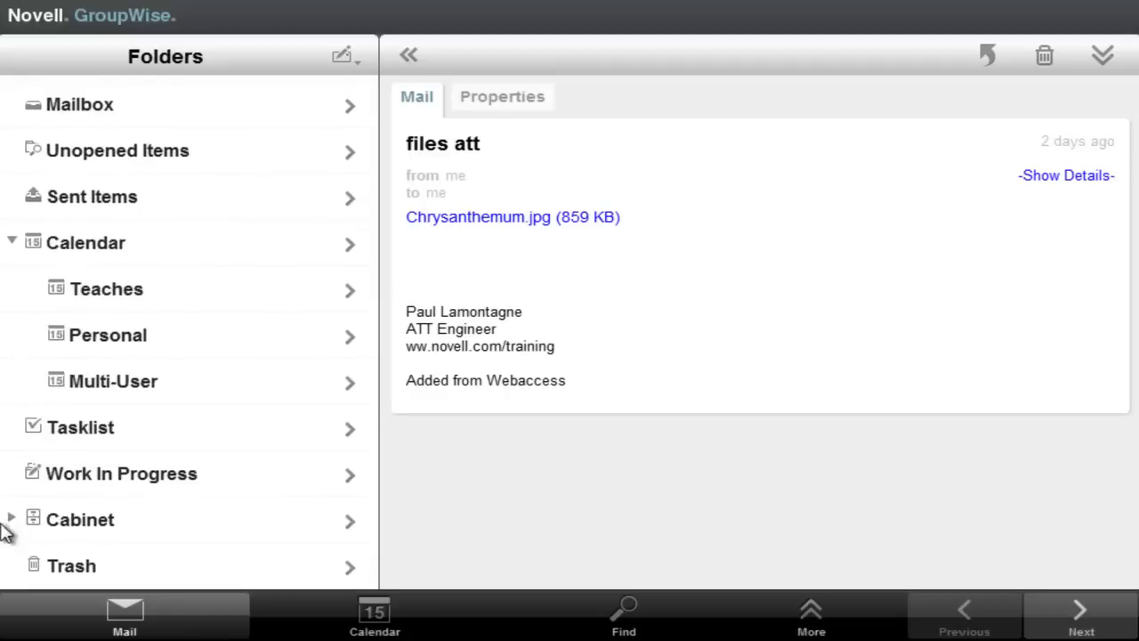
left_click(11, 520)
left_click_drag(223, 504, 227, 153)
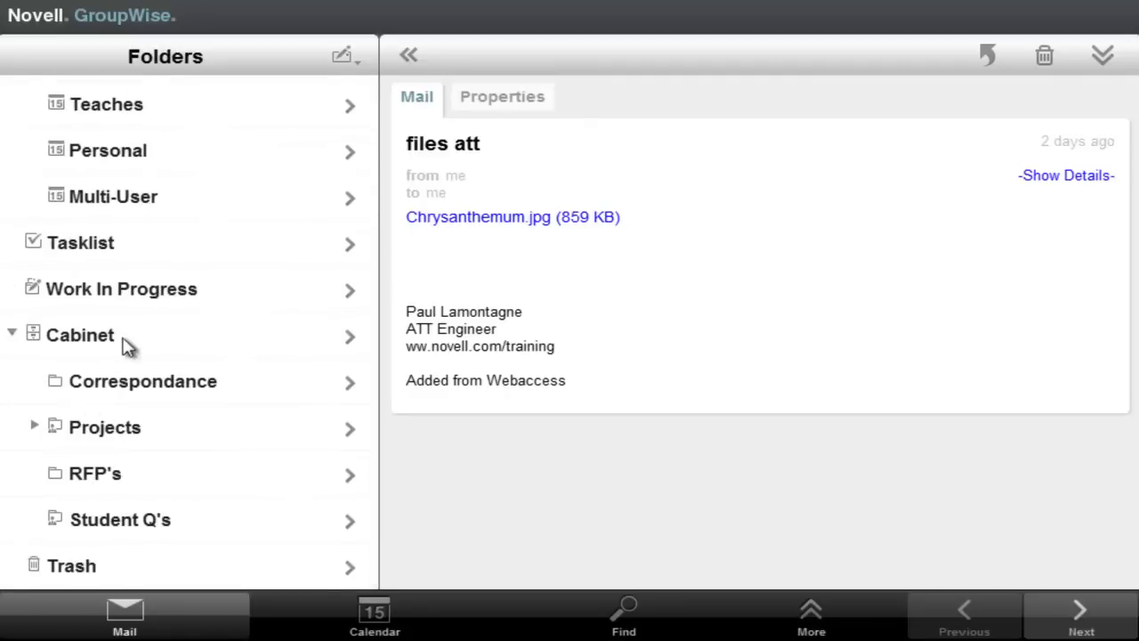
left_click(36, 427)
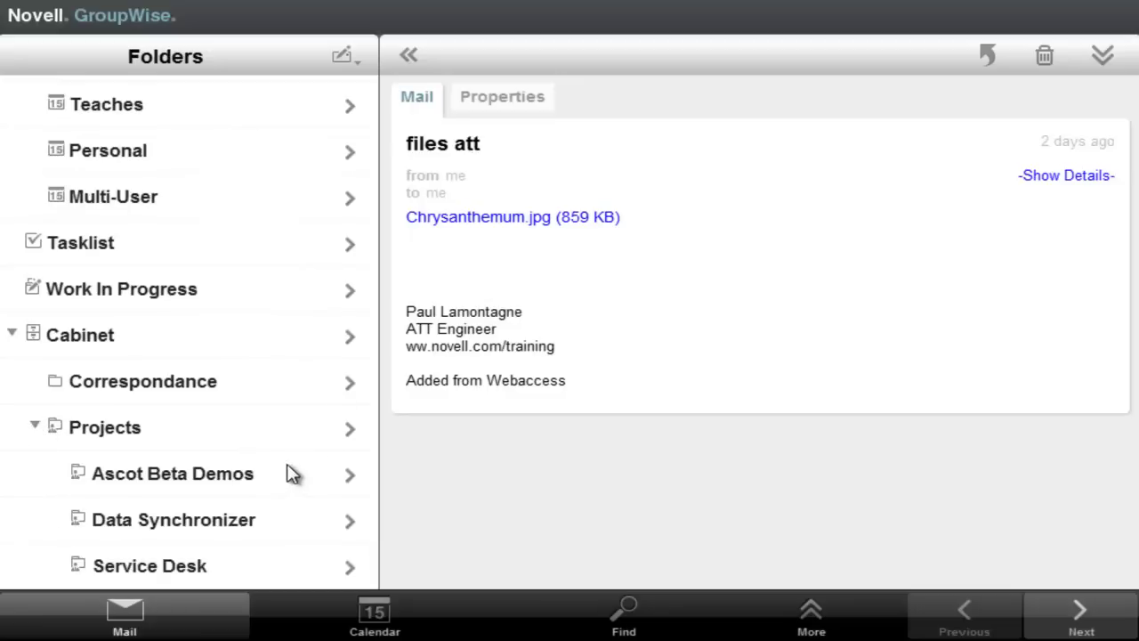
left_click_drag(285, 472, 289, 317)
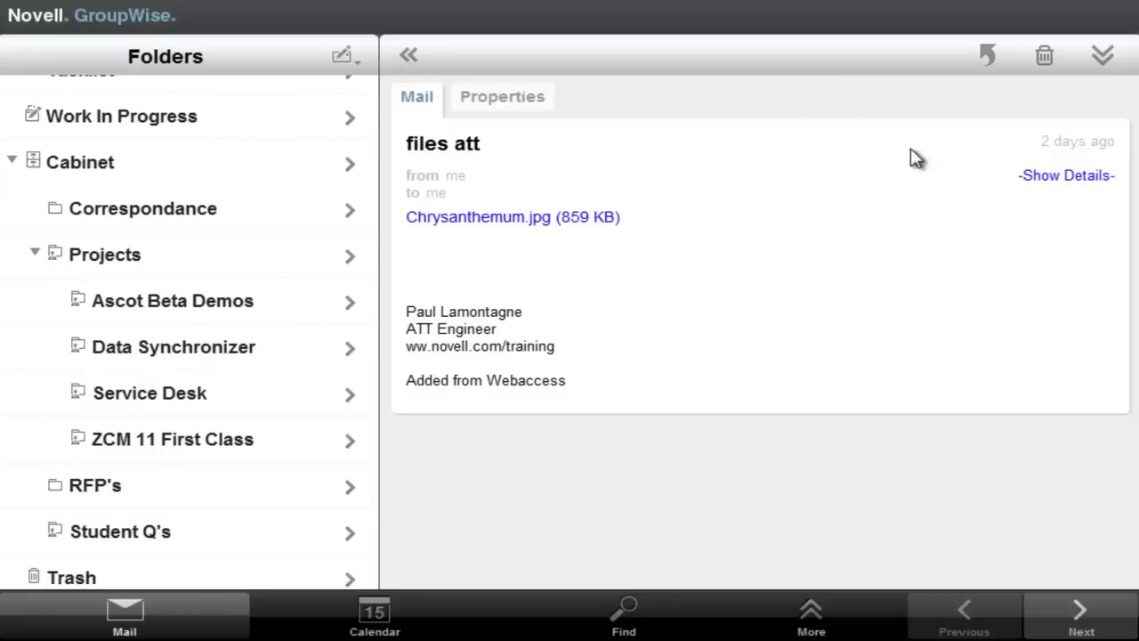
- Reply to the sender of files att with 'thank you' and send it
left_click(986, 57)
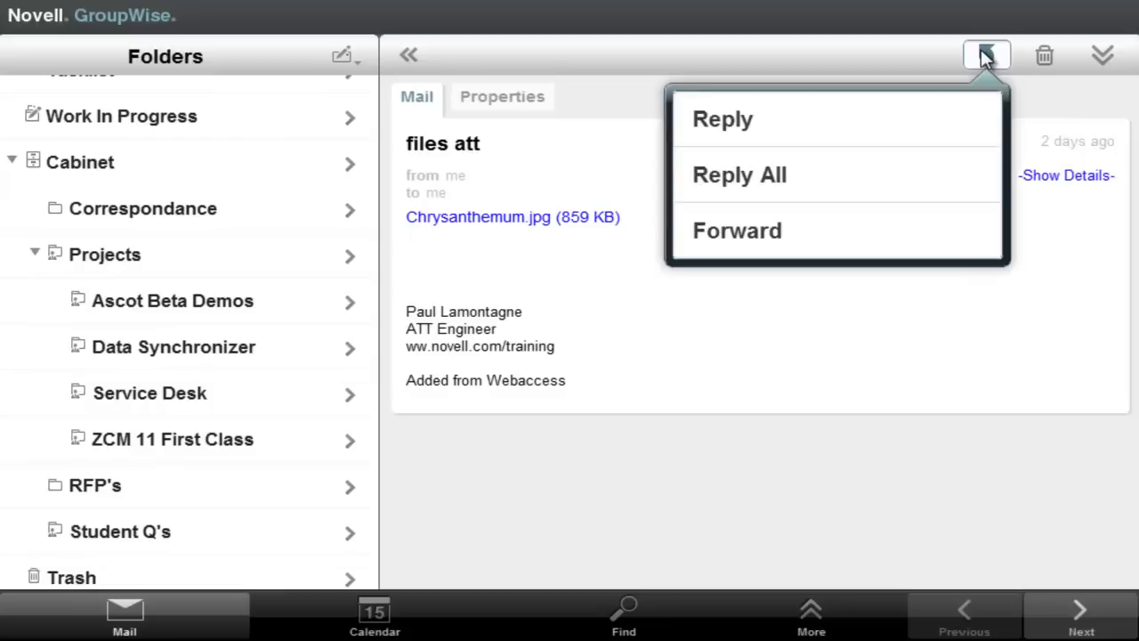
left_click(724, 125)
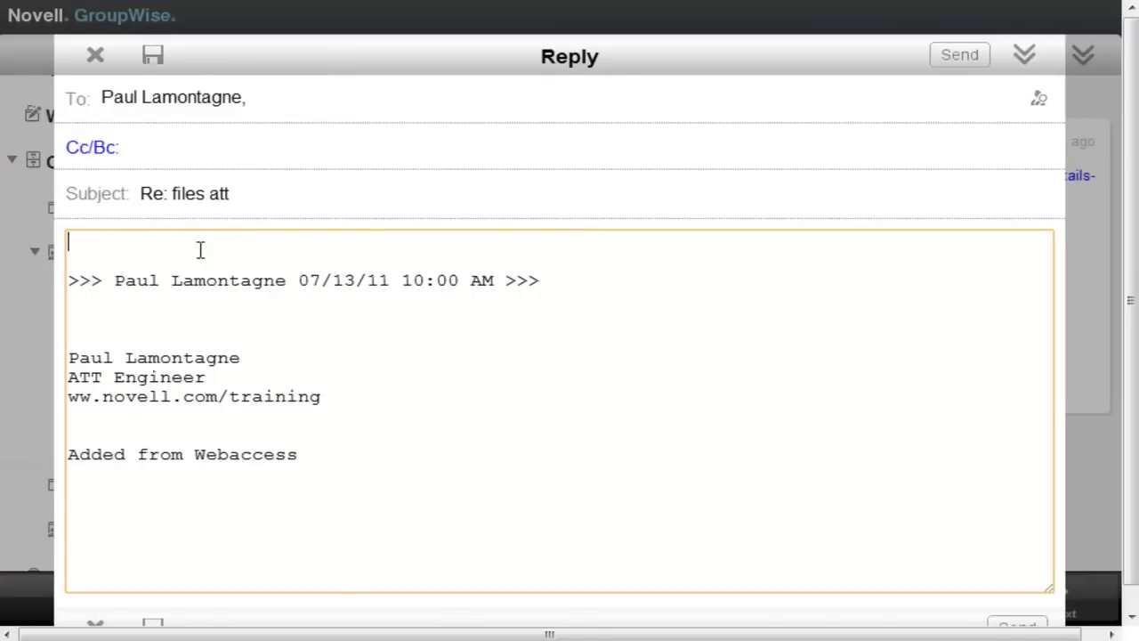
type("thank you")
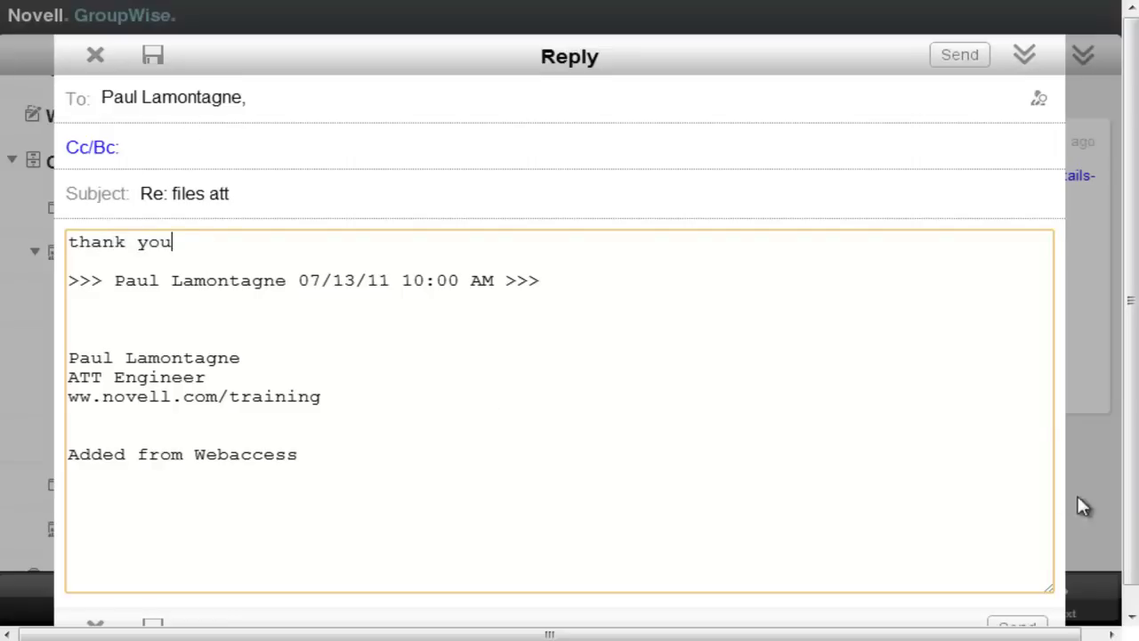
left_click(902, 576)
key("shift+Up")
key("shift+Up")
scroll(1129, 485, "down", 1)
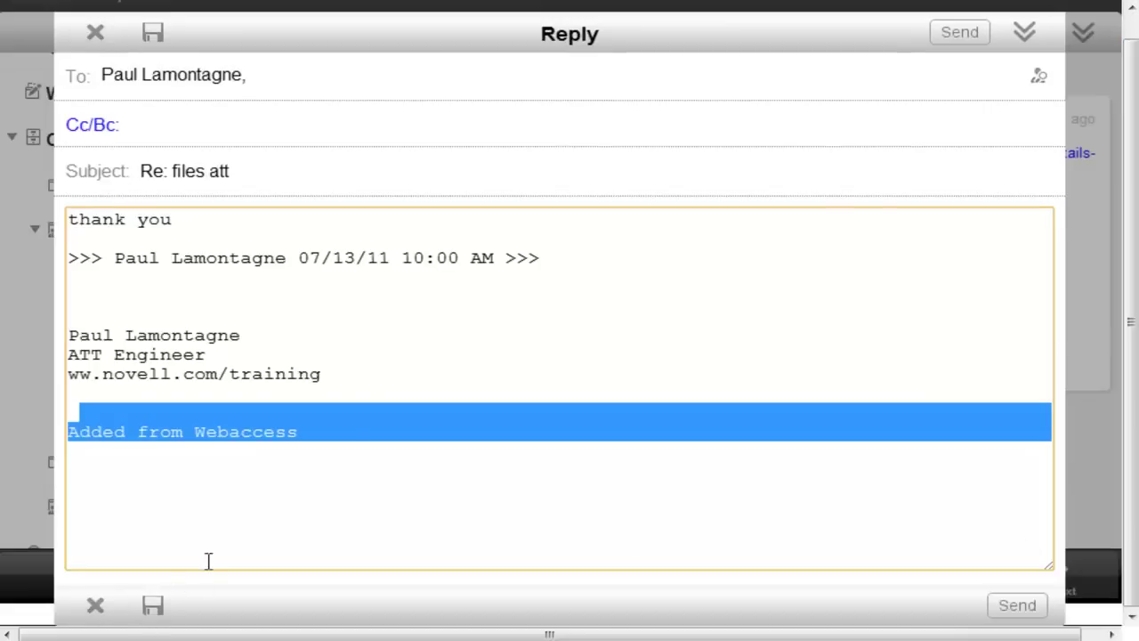
left_click(965, 32)
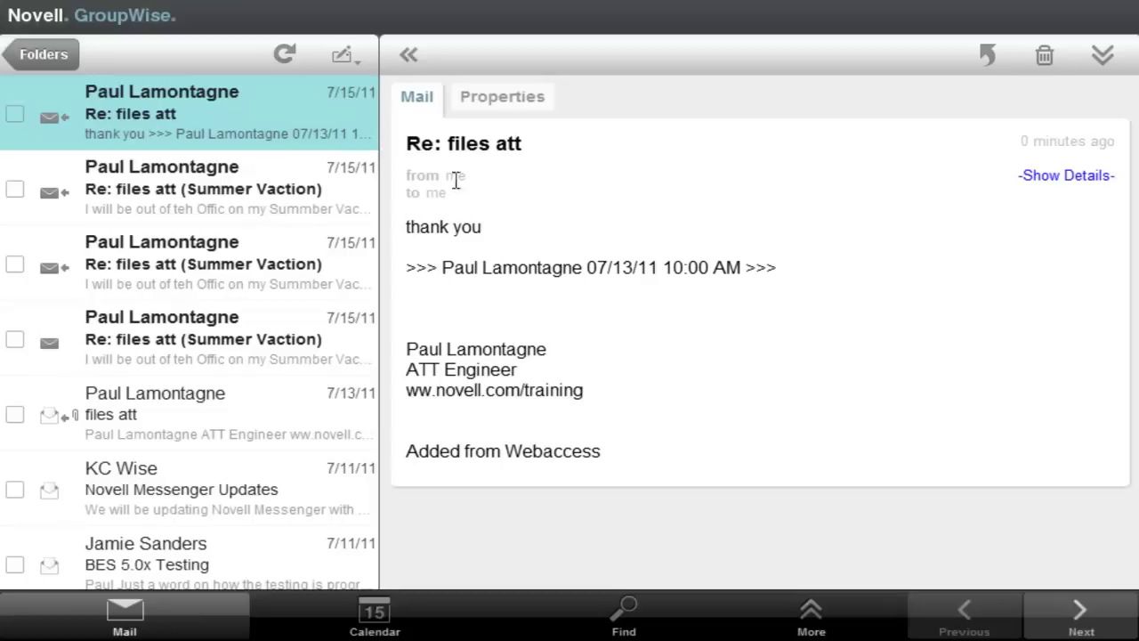
- Show the sent reply's full header, then its Properties with the 682-byte Message attachment expanded
left_click(1053, 177)
left_click(504, 98)
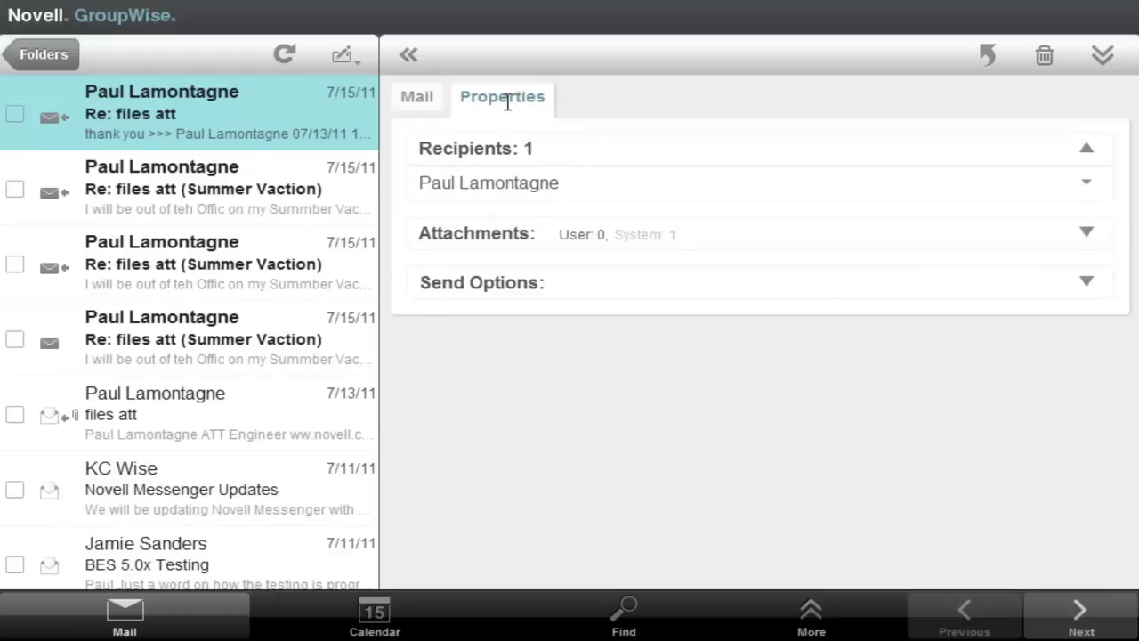
left_click(1087, 233)
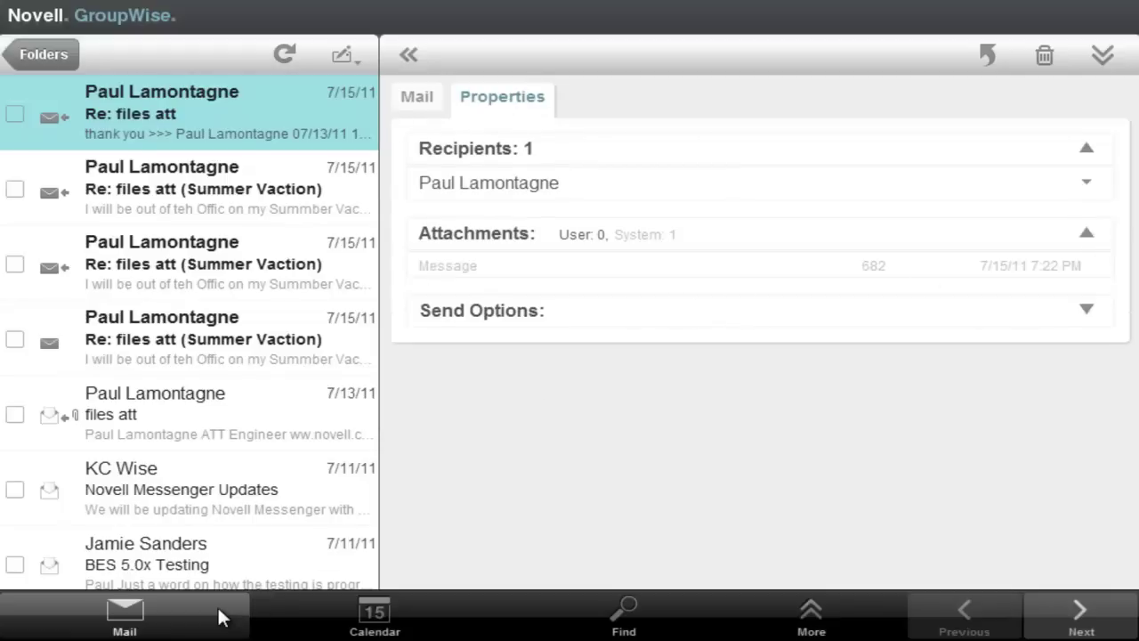
left_click(810, 623)
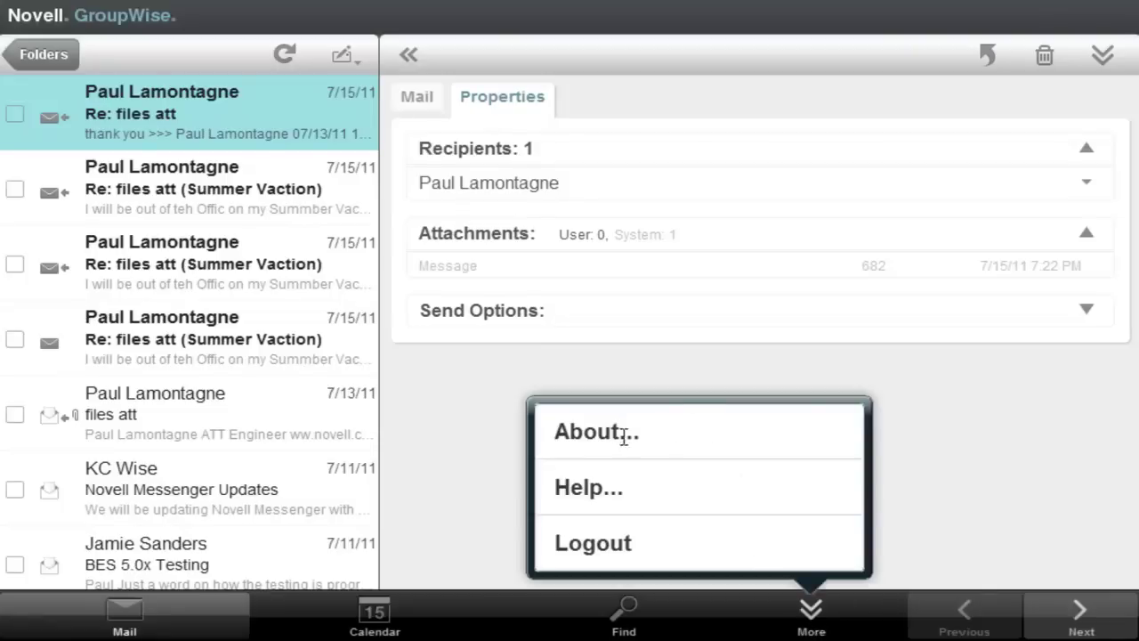
left_click(593, 435)
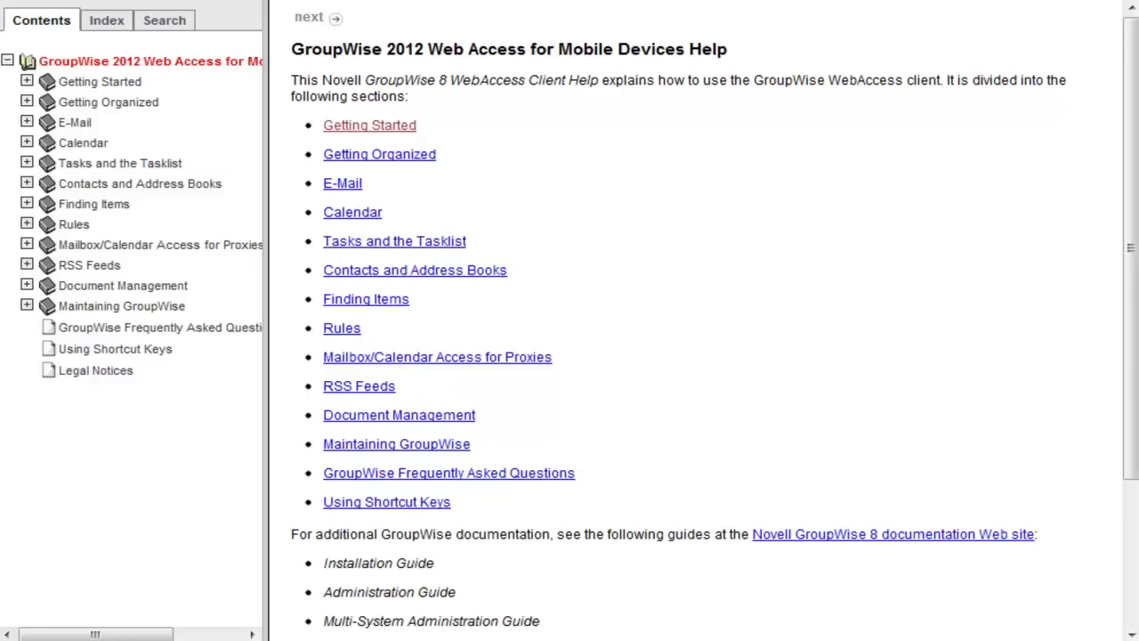
key("alt+F4")
left_click(811, 611)
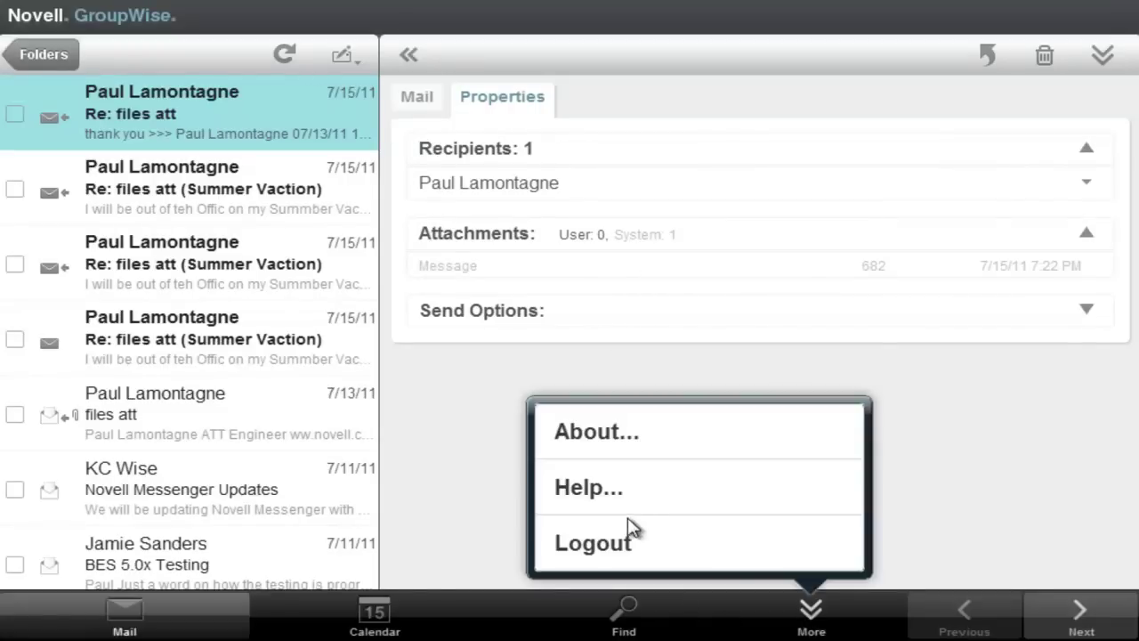
left_click(970, 495)
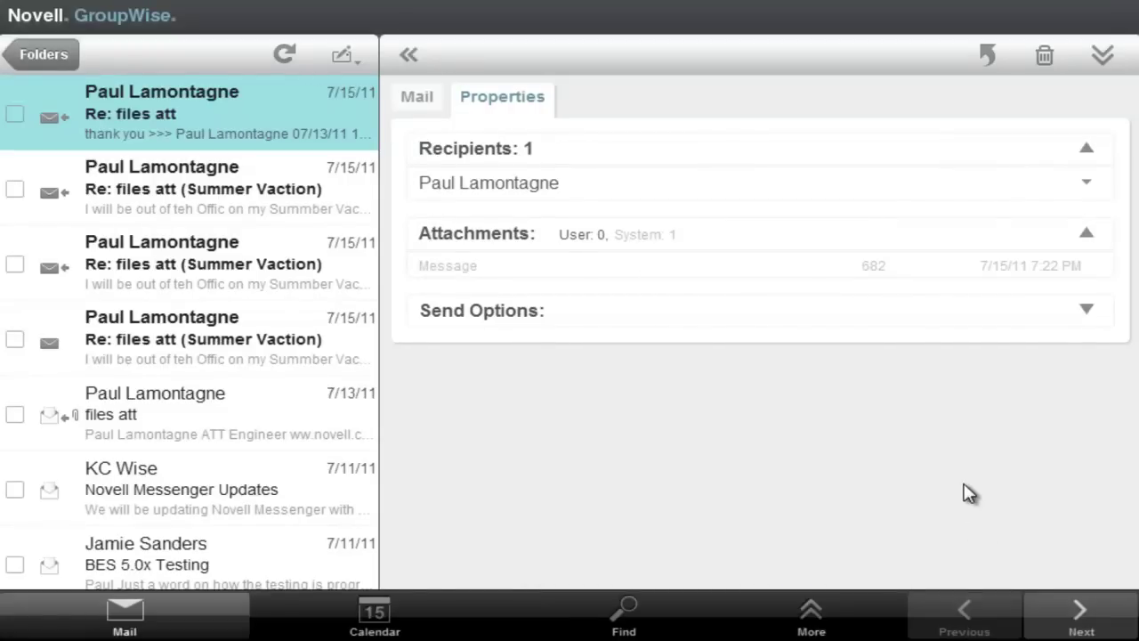
- Advance three messages to the Re: files att (Summer Vaction) reply and delete it
left_click(1080, 621)
left_click(1079, 621)
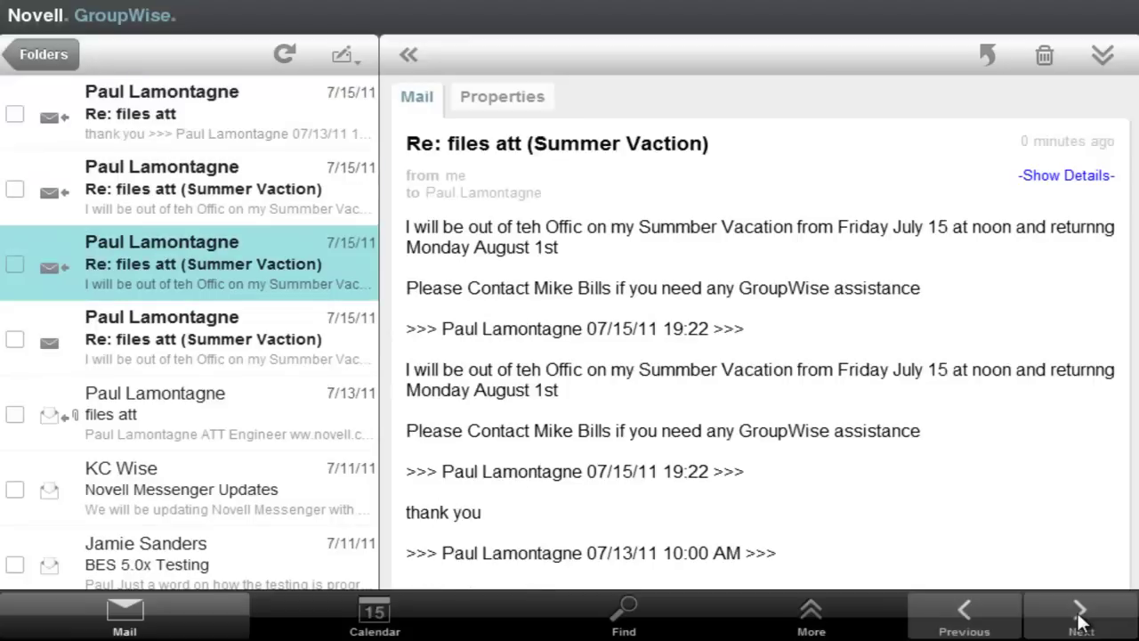
left_click(1079, 620)
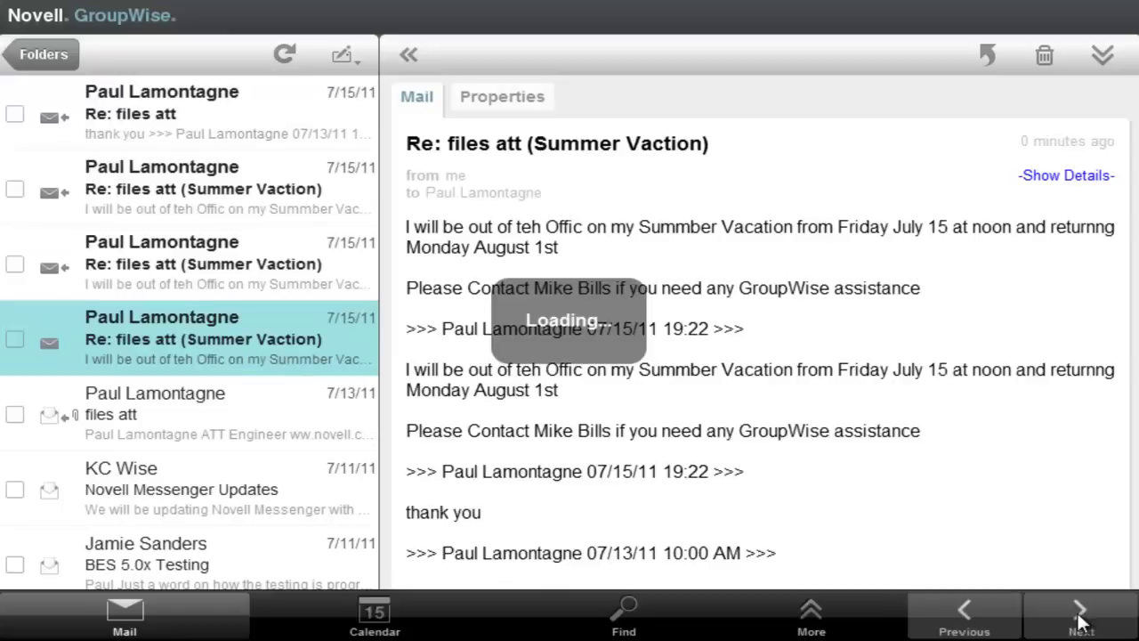
left_click(1047, 57)
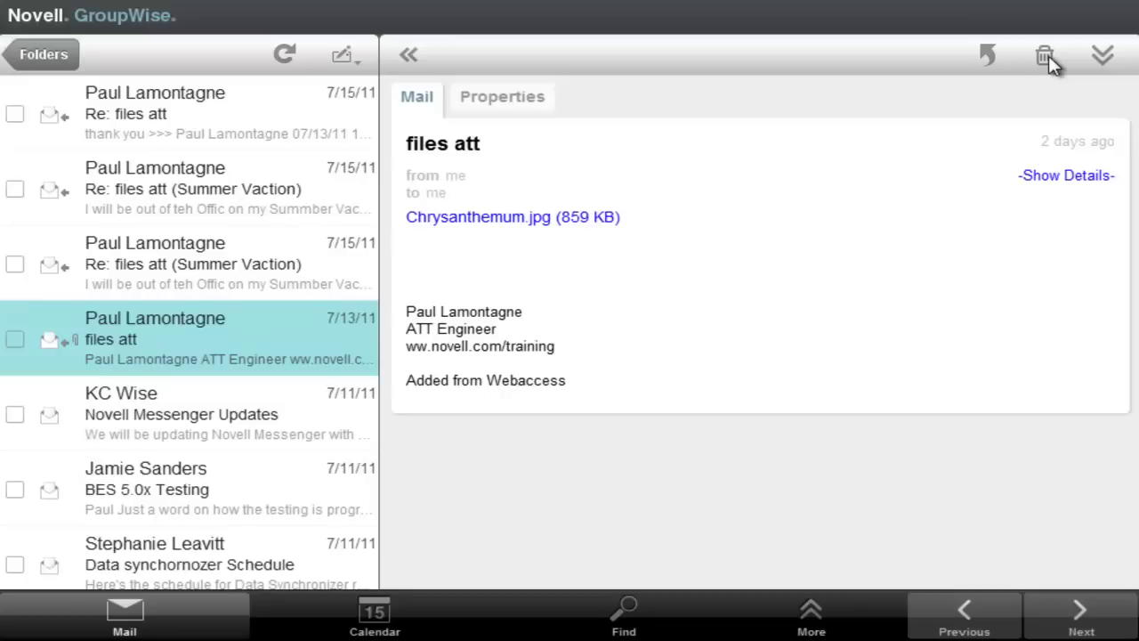